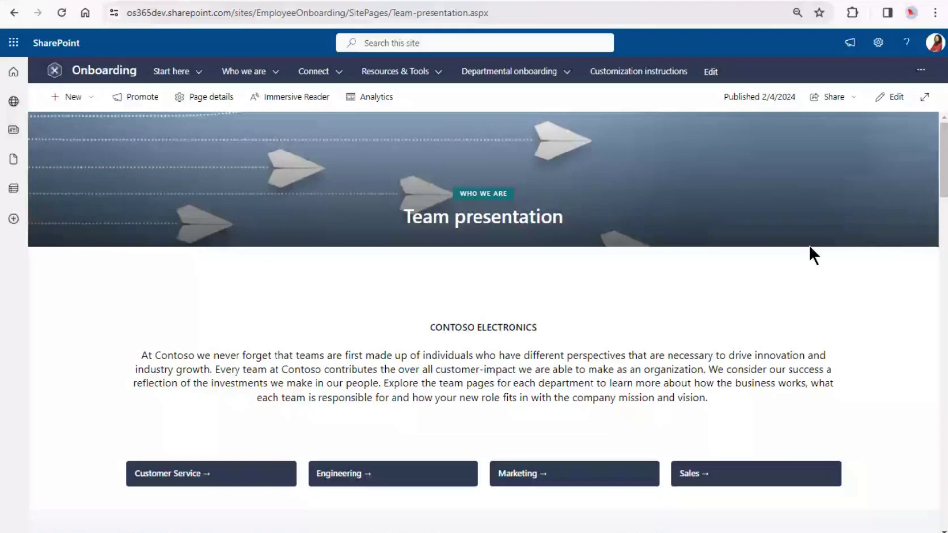
Put the Team presentation page in edit mode and replace the Customer Service heading with <Team name>
click(890, 97)
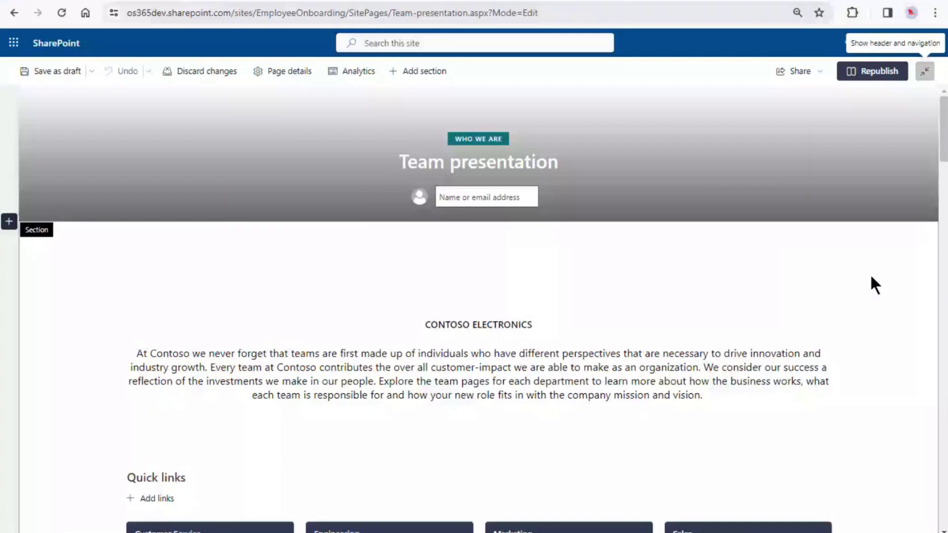
scroll(871, 277, down, 8)
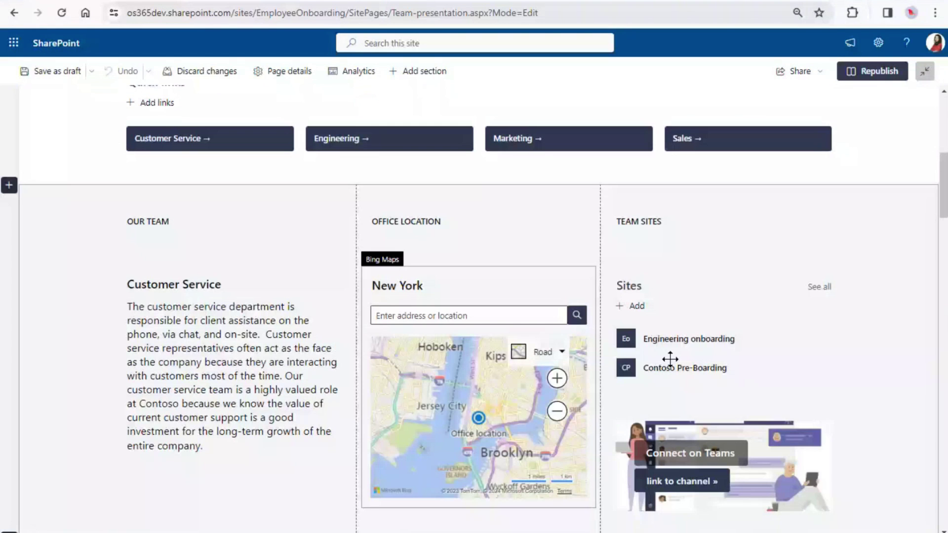
scroll(226, 269, down, 1)
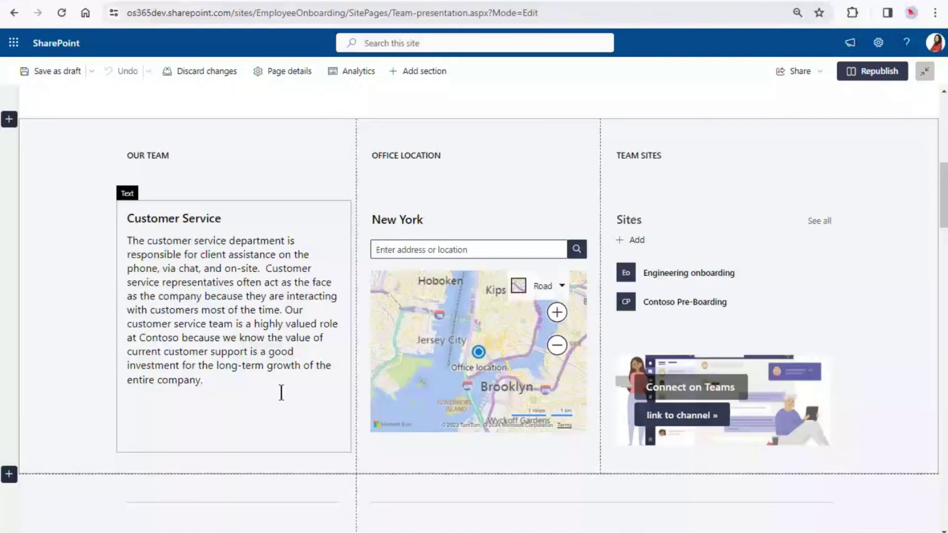
triple_click(248, 224)
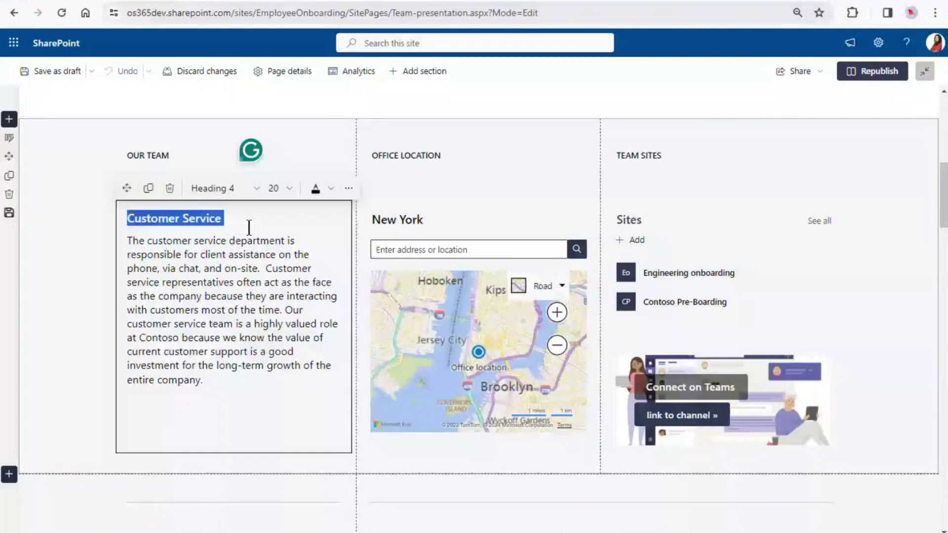
text(<)
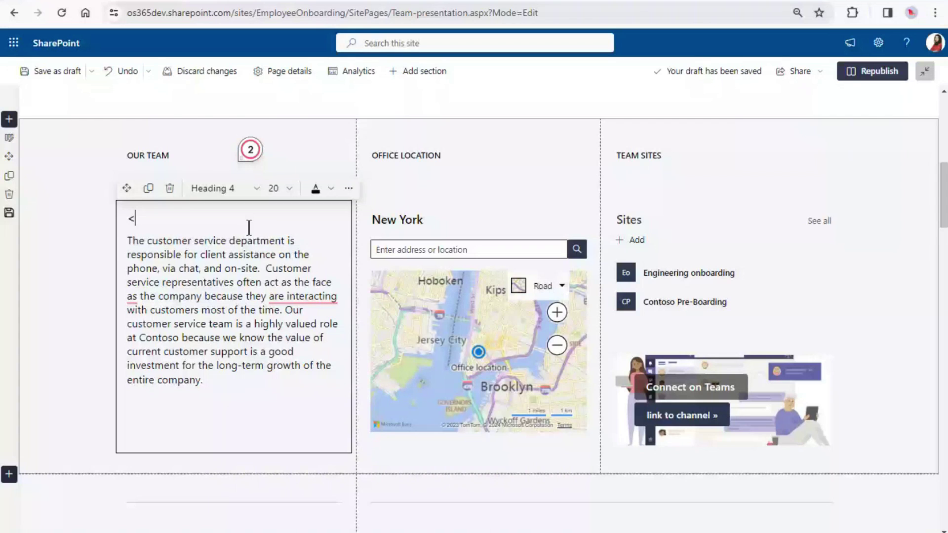
text(Tea)
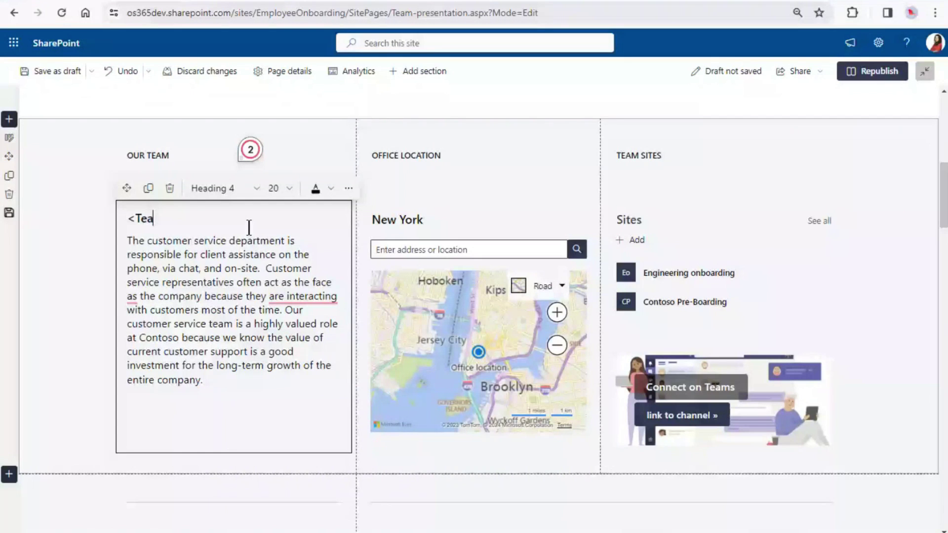
text(m name)
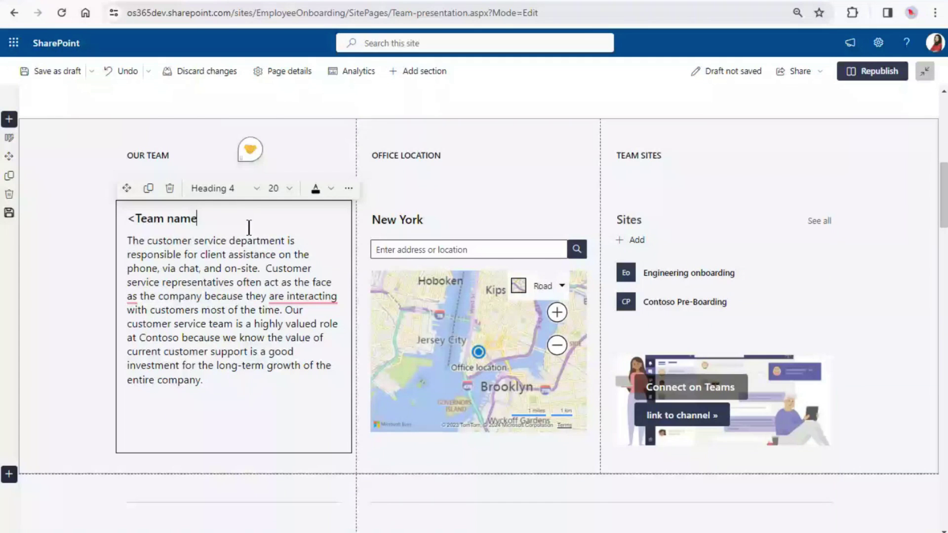
text(>)
Replace the department paragraph with <Team description> and select the map's New York title to clear it
drag(129, 241, 261, 385)
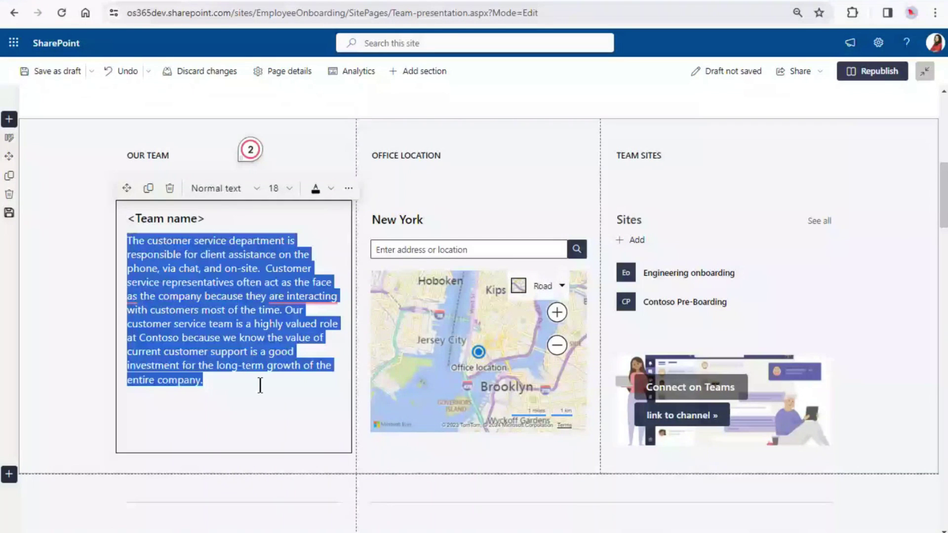
text(<Team)
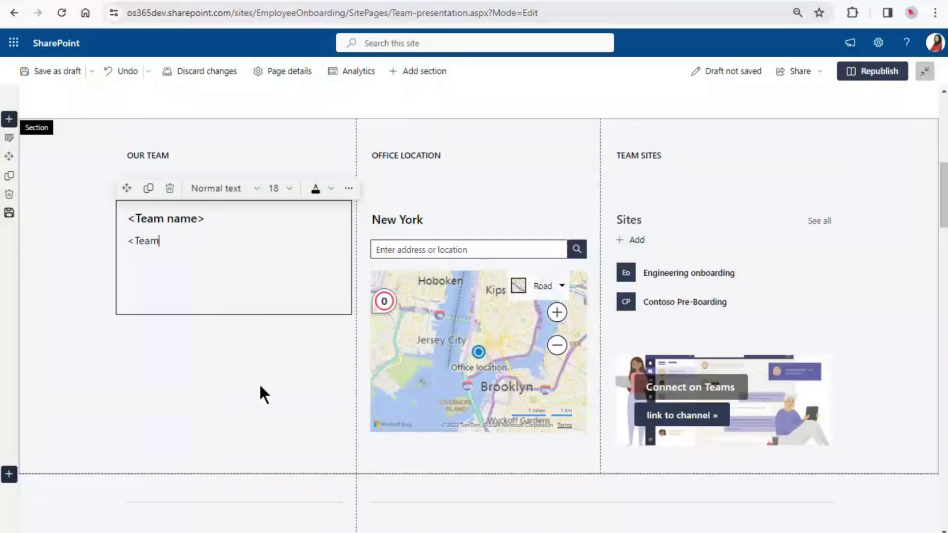
text( description>)
click(434, 219)
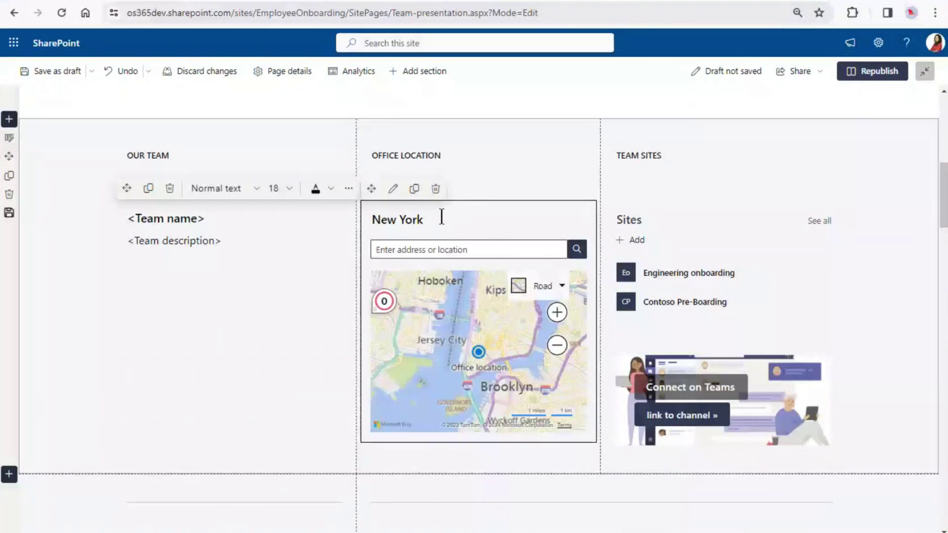
double_click(440, 218)
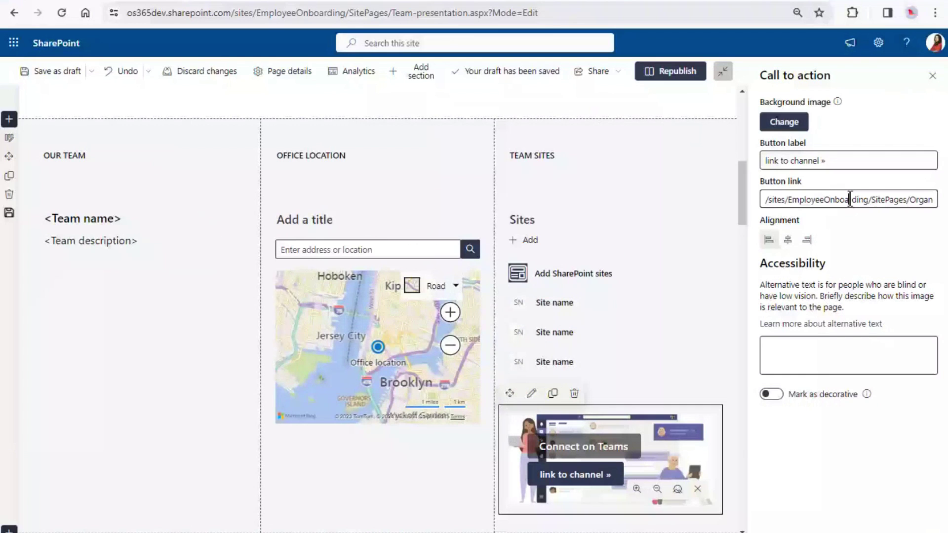
Save the three-column section as template 'Team data', described 'Three-column section with team presentation'
click(196, 384)
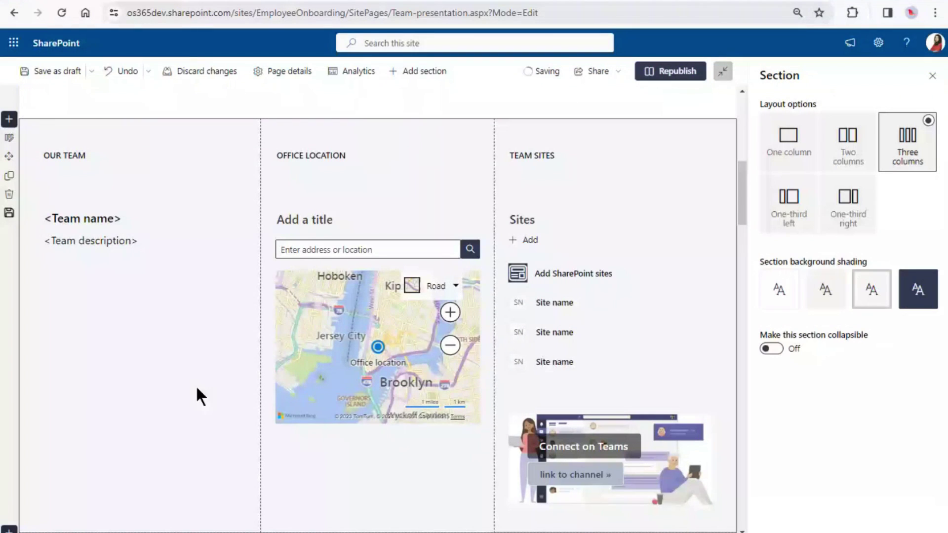
click(9, 220)
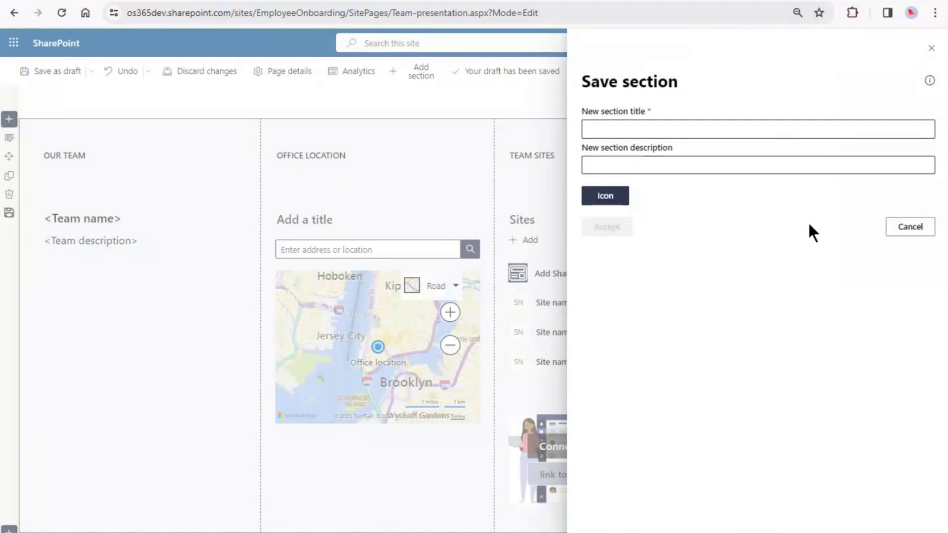
click(728, 129)
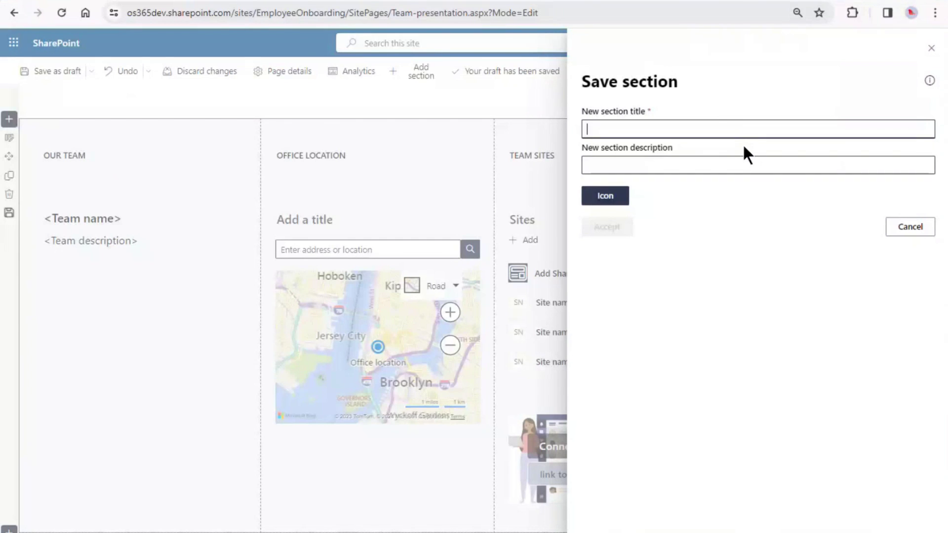
text(T)
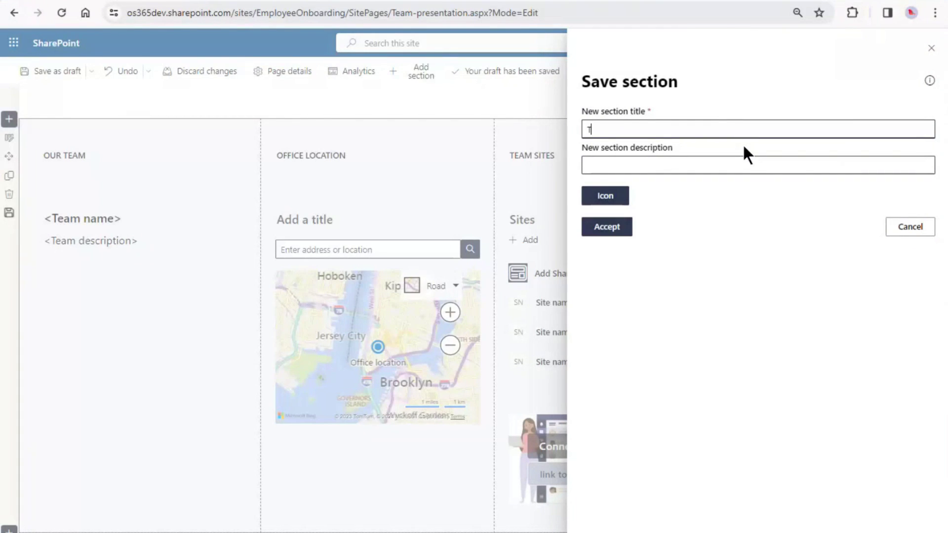
text(eam data)
click(717, 165)
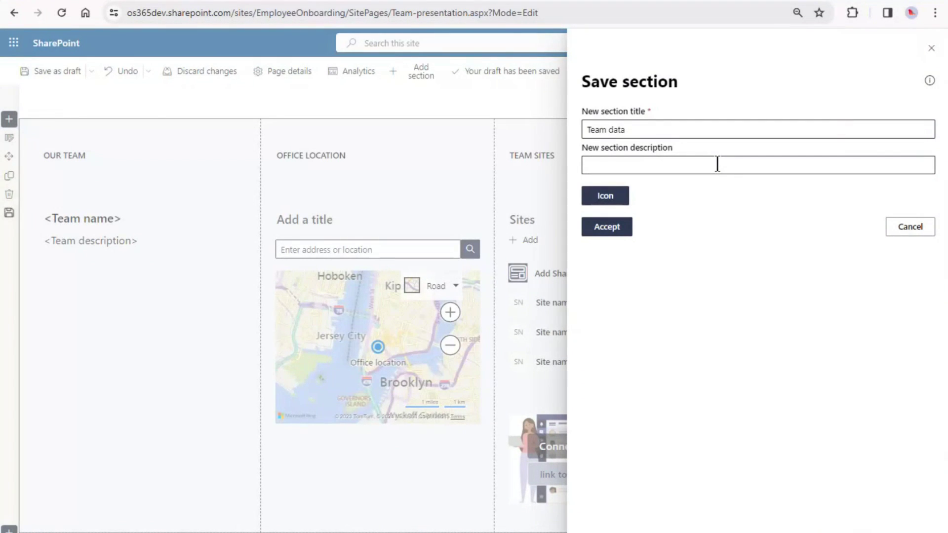
text(Three-column sectio)
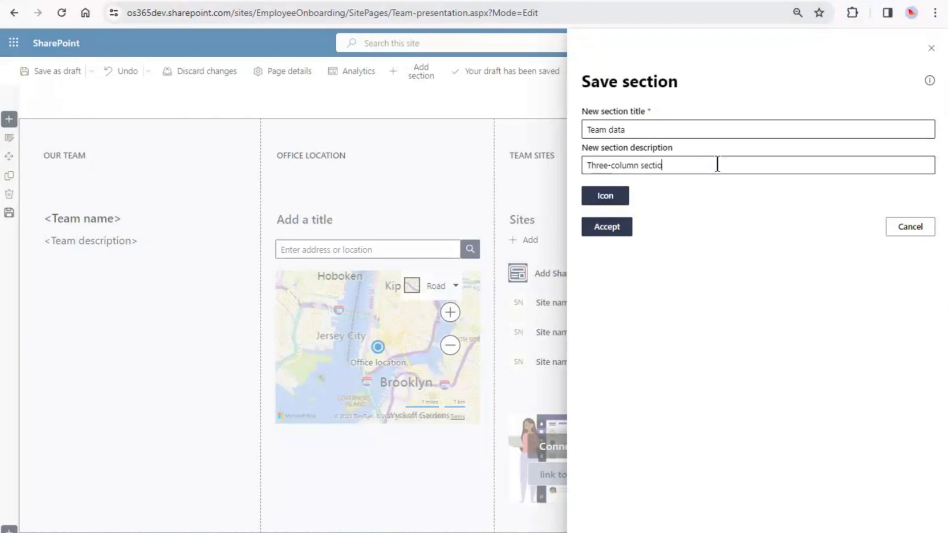
text(n with)
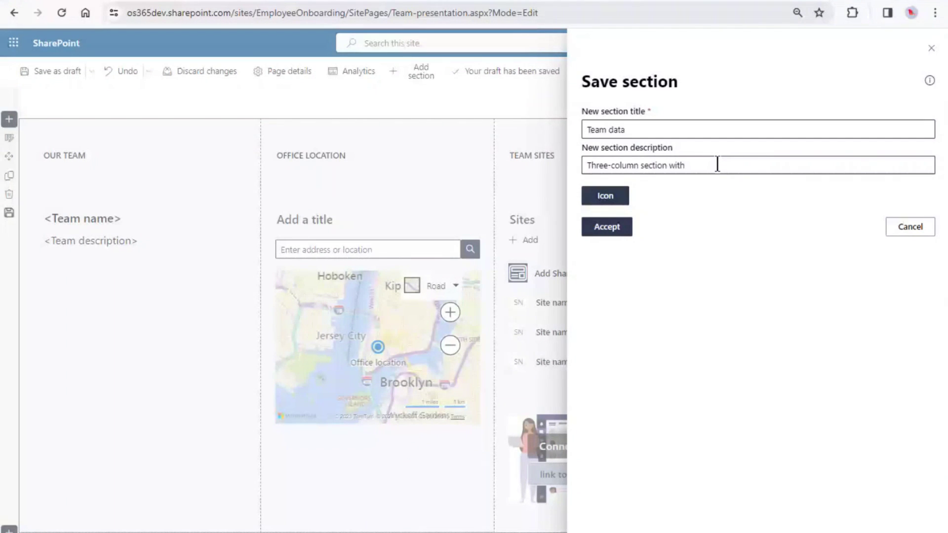
text( te)
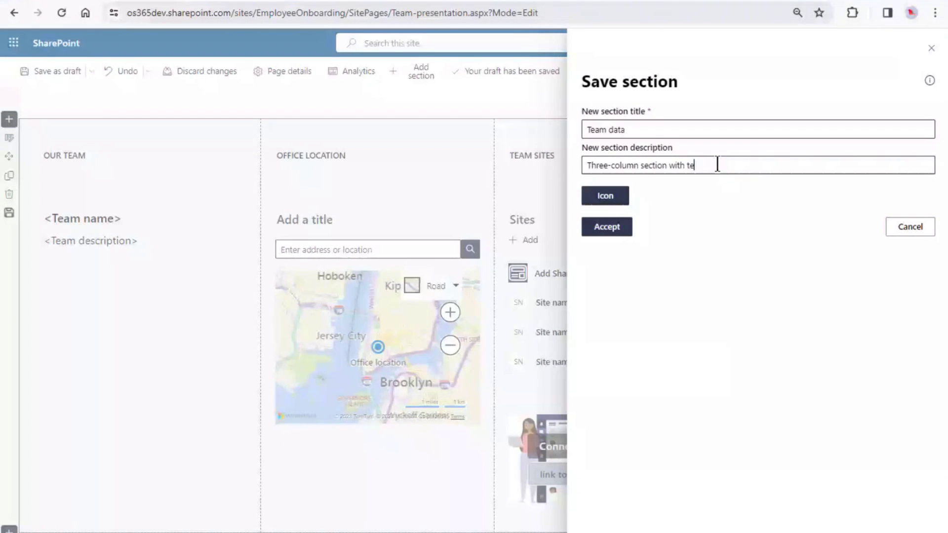
text(am presentation)
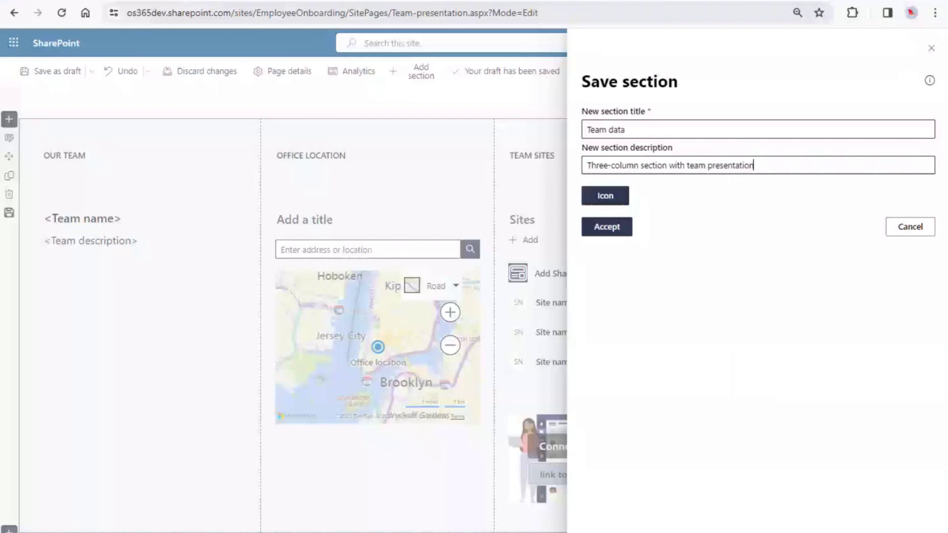
Search the icons for 'group' and choose the Group icon for the template
click(618, 207)
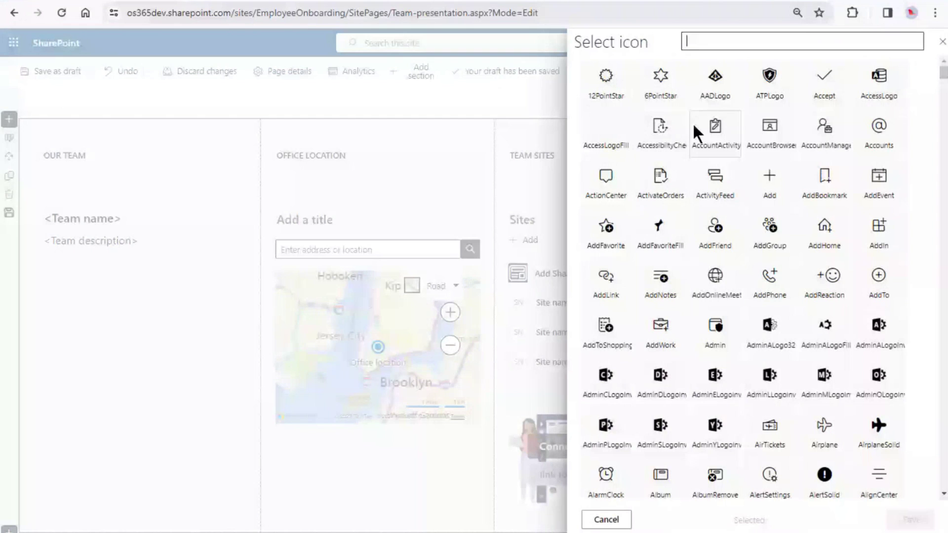
text(grou)
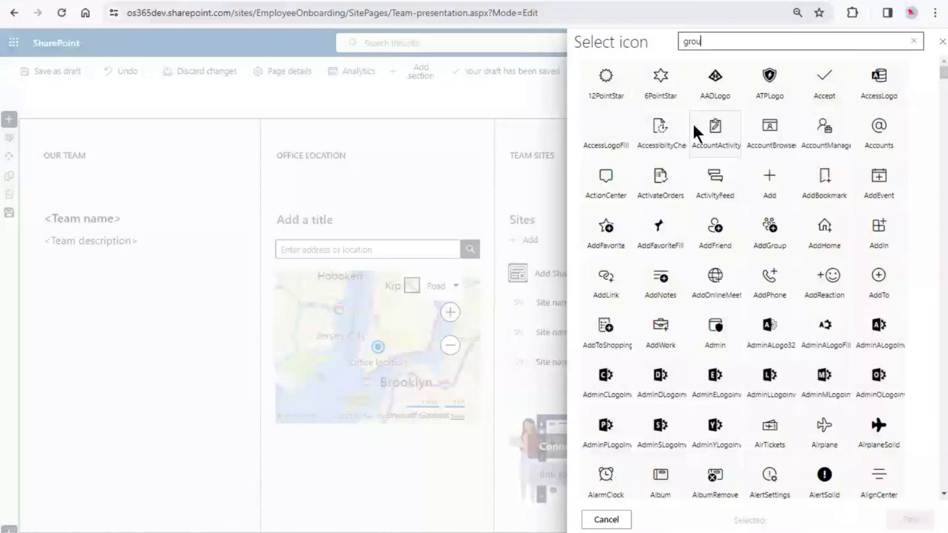
text(p)
click(824, 80)
click(901, 300)
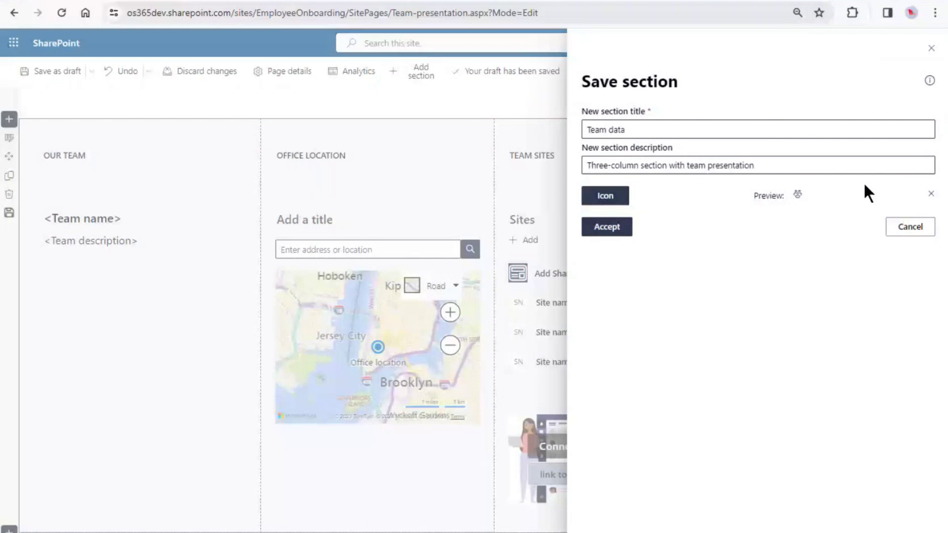
Copy the template's details to the clipboard and save Team data as a reusable section
click(930, 81)
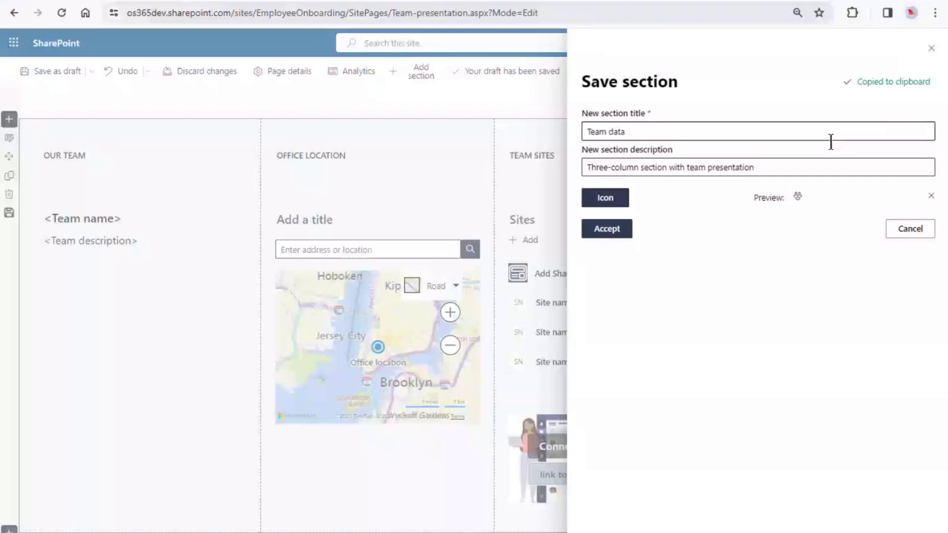
click(625, 235)
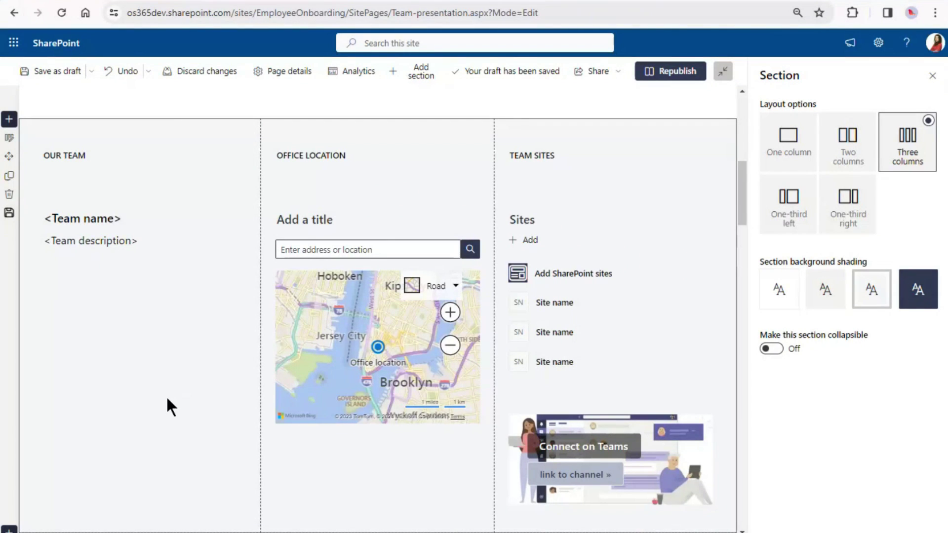
Reload the page and insert the saved Team data site section
key(F5)
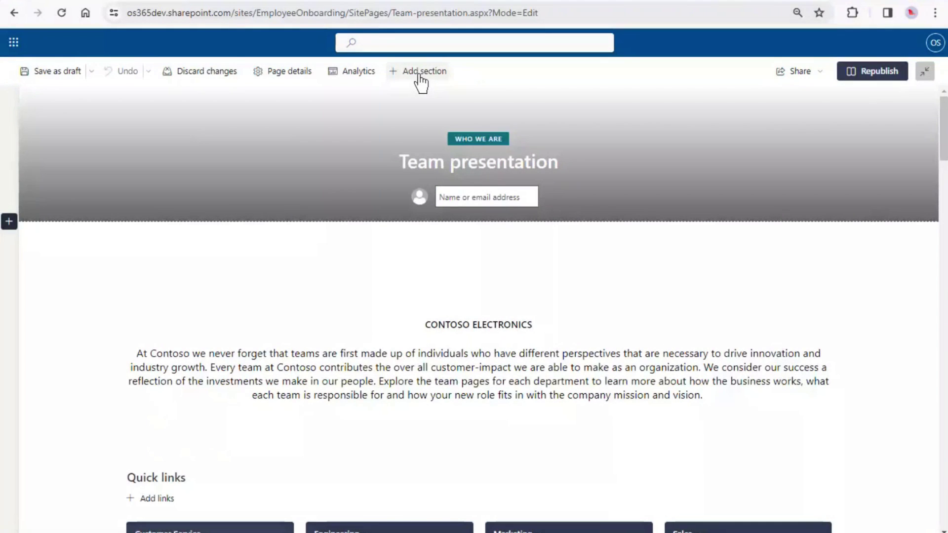
click(419, 75)
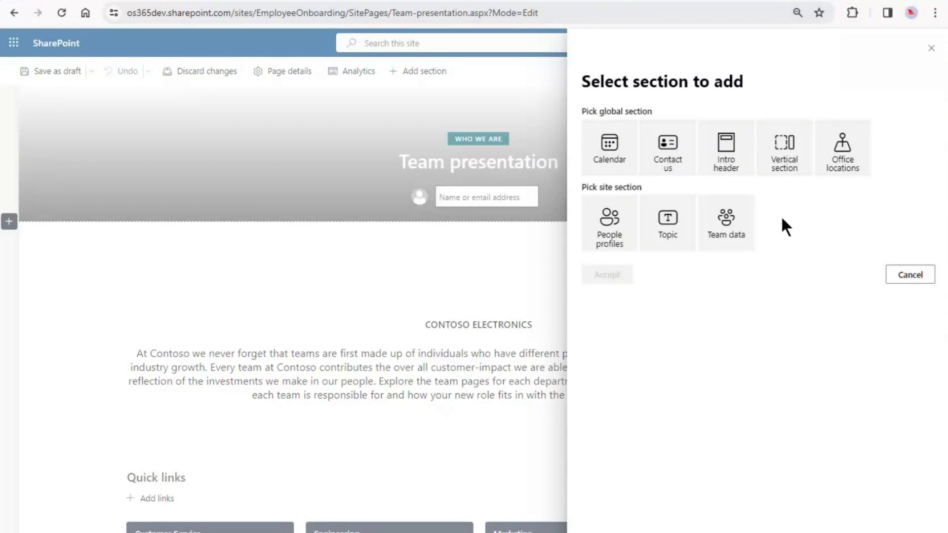
click(744, 236)
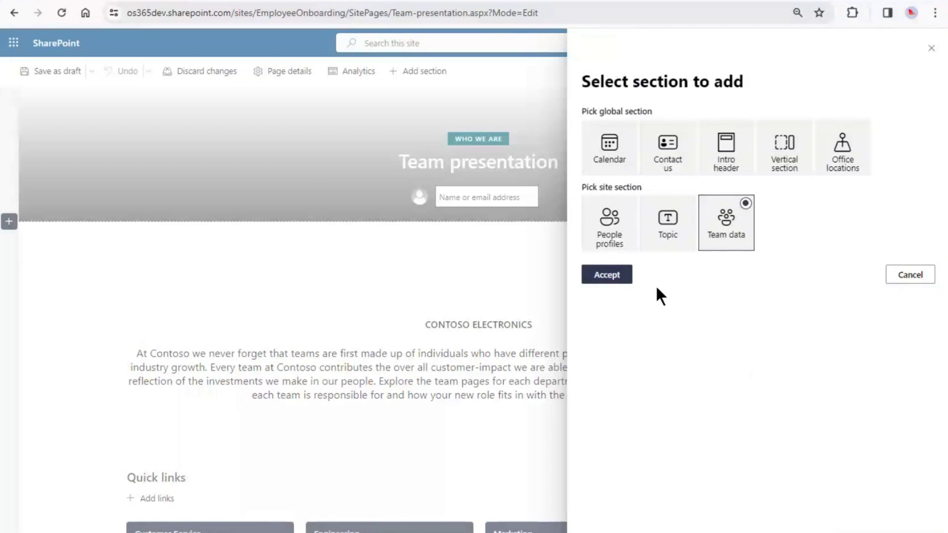
click(608, 280)
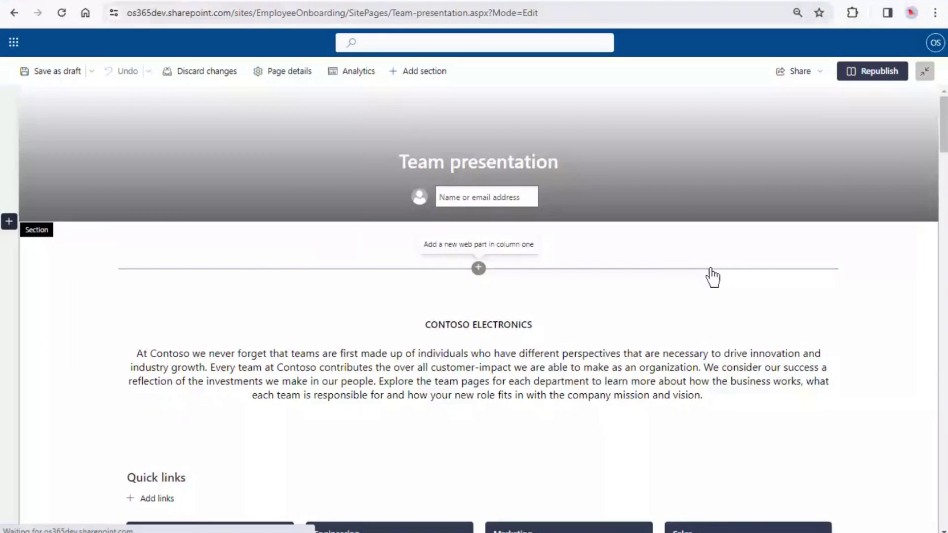
Scroll down to check the inserted section with <Team name>, the office map and placeholder sites
scroll(711, 276, down, 8)
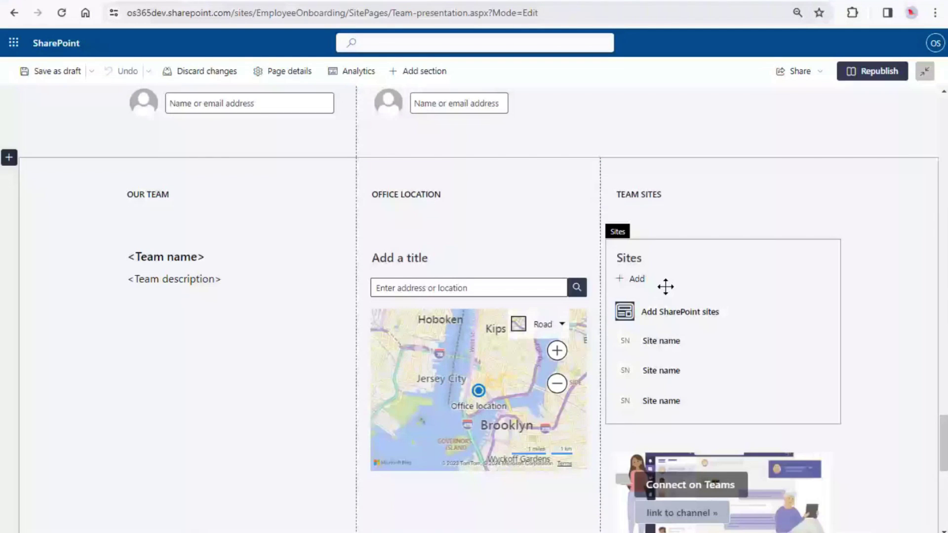
scroll(785, 126, down, 1)
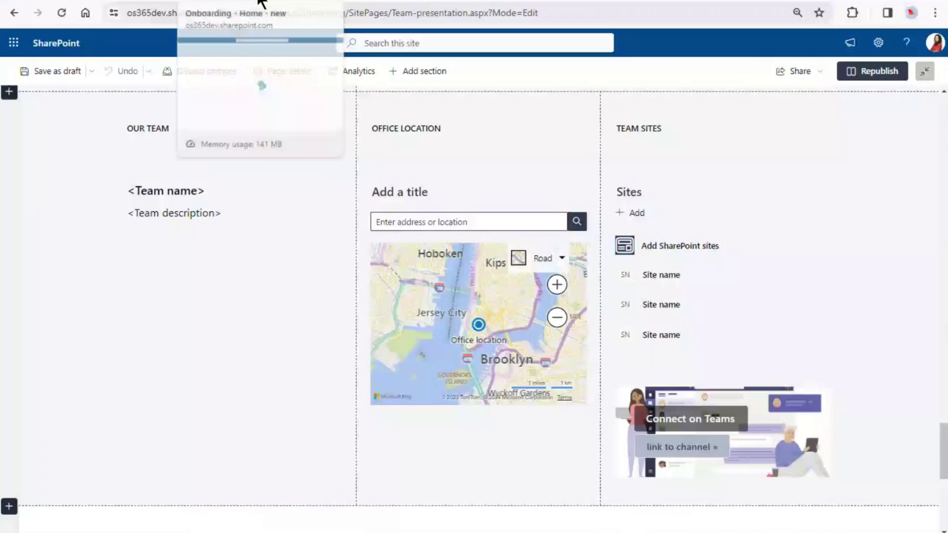
From the Onboarding site home, create a new page from the Plain title area template
click(260, 2)
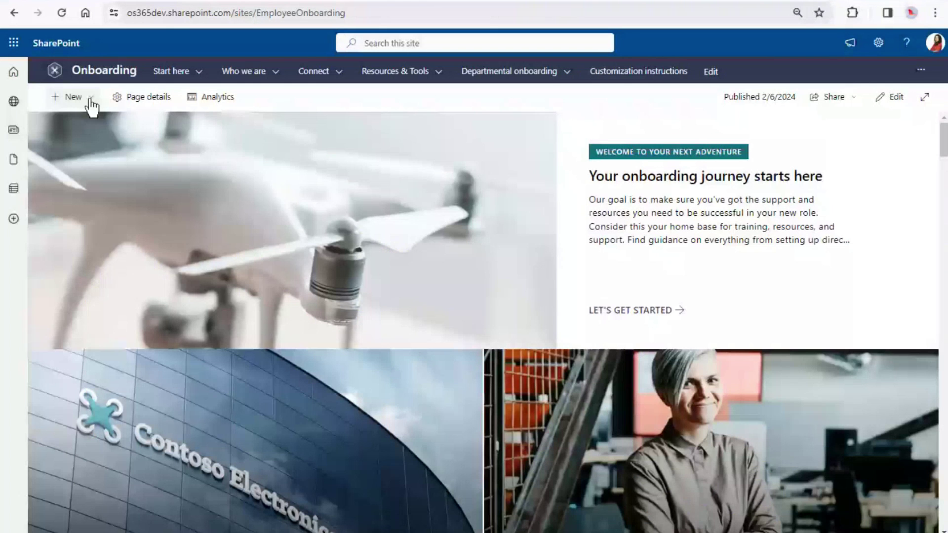
click(91, 99)
click(82, 170)
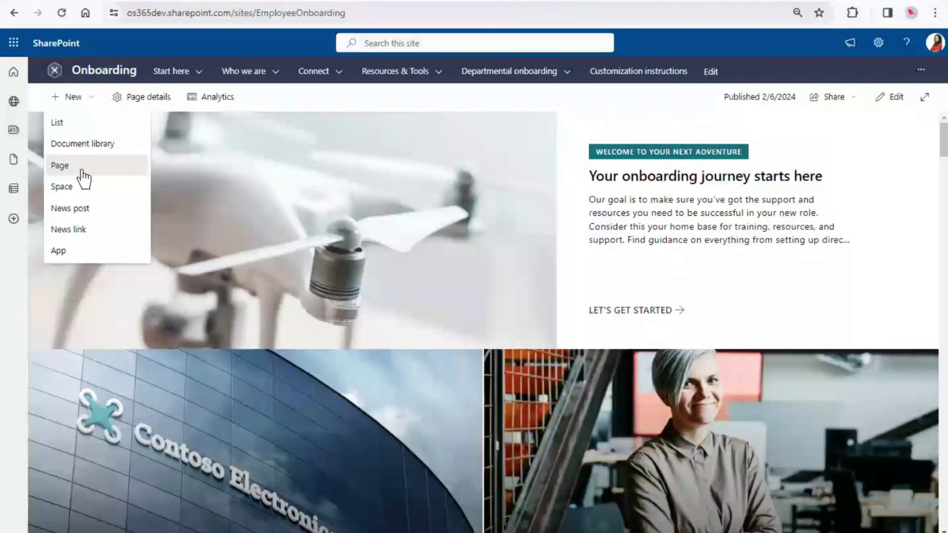
click(198, 316)
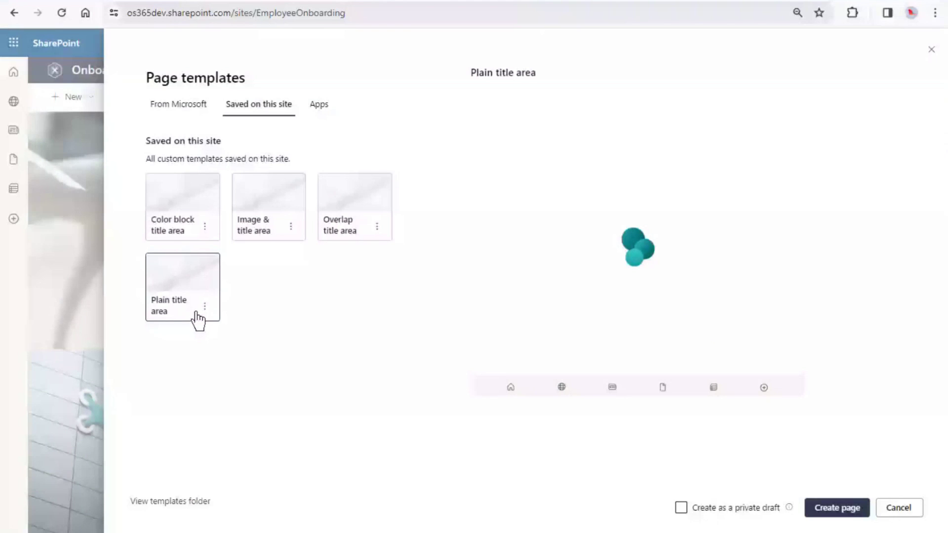
click(837, 507)
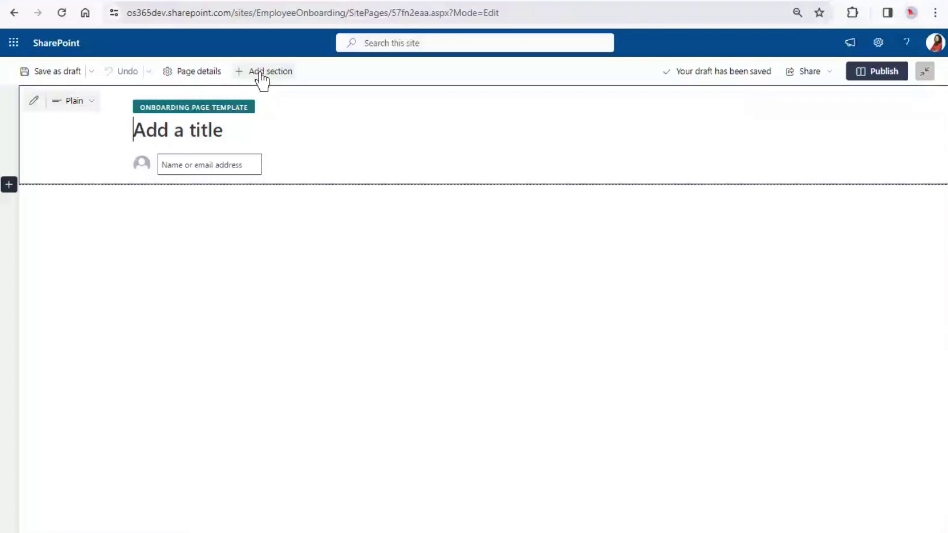
Add the Team data section and the Vertical section to the new page
click(262, 74)
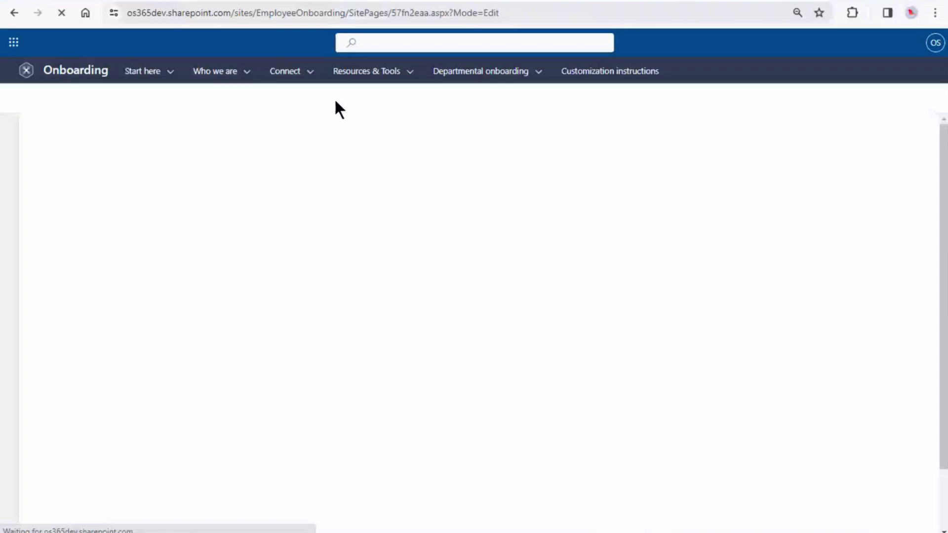
click(265, 75)
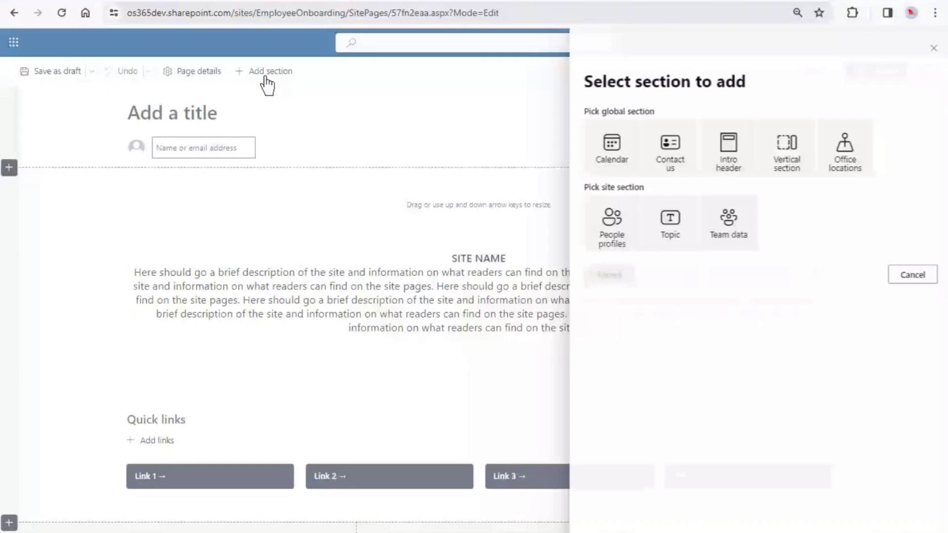
click(734, 218)
click(609, 276)
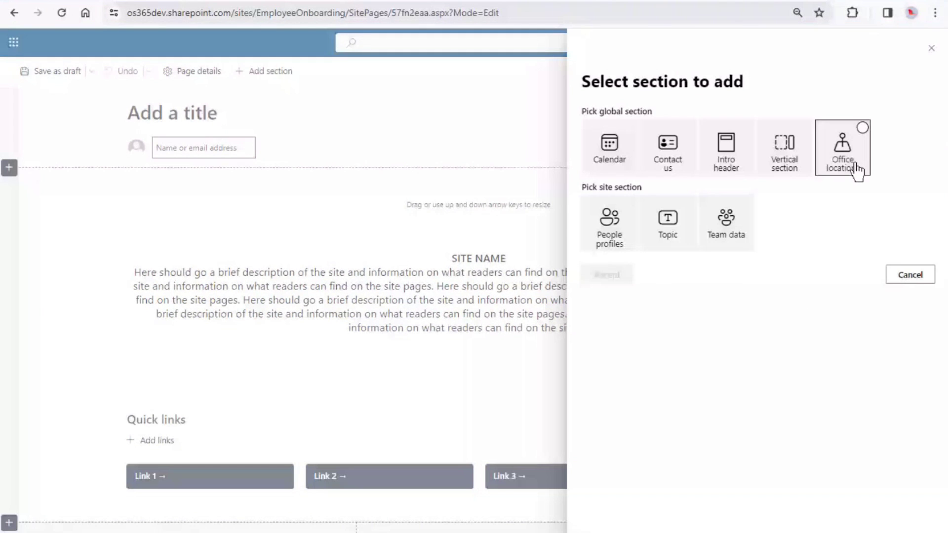
click(784, 148)
click(609, 277)
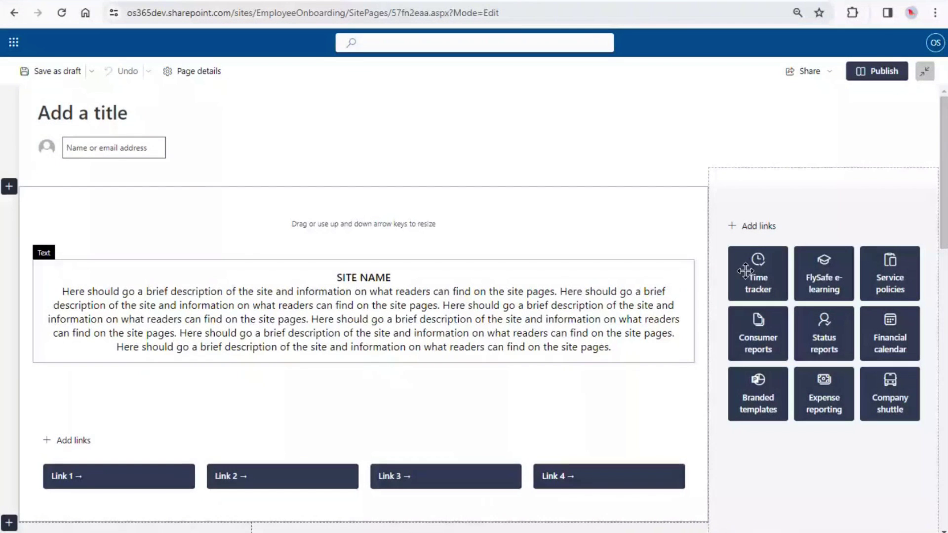
Give the vertical Quick links section the darkest background shading
scroll(746, 271, down, 5)
scroll(696, 267, up, 6)
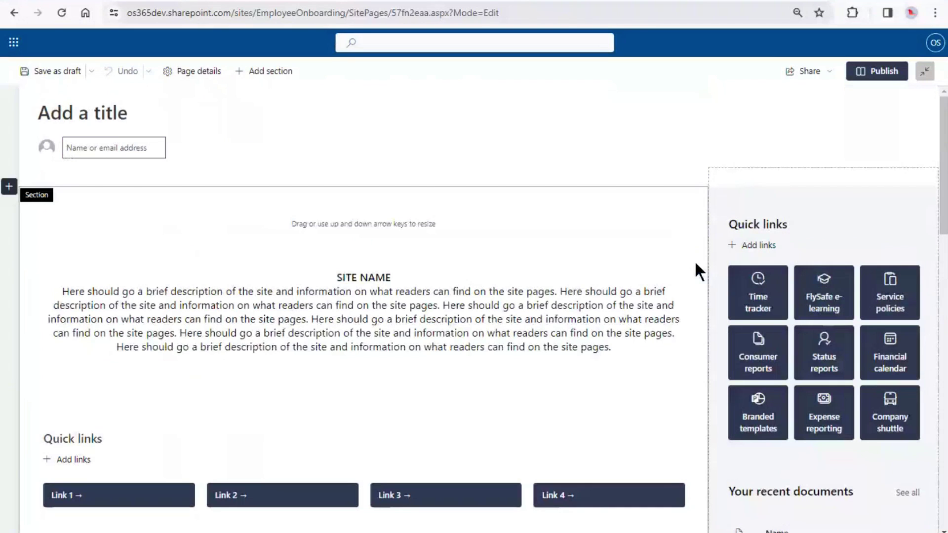
click(720, 186)
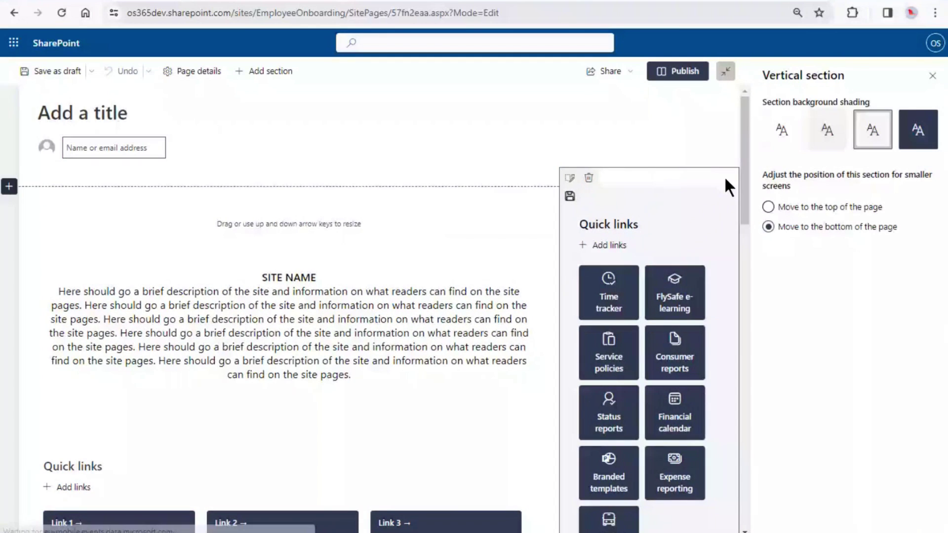
key(Right)
key(Escape)
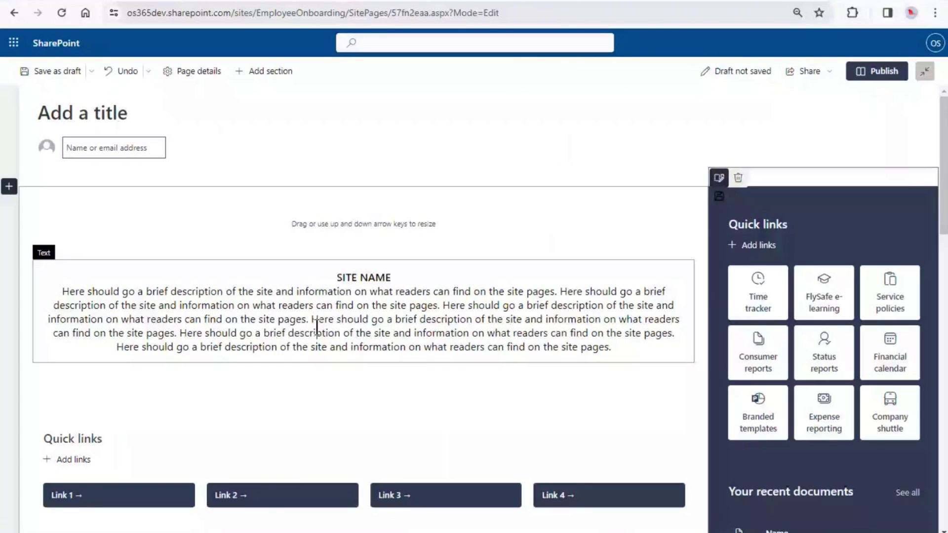
Duplicate the Topic section and review the page
scroll(316, 329, down, 5)
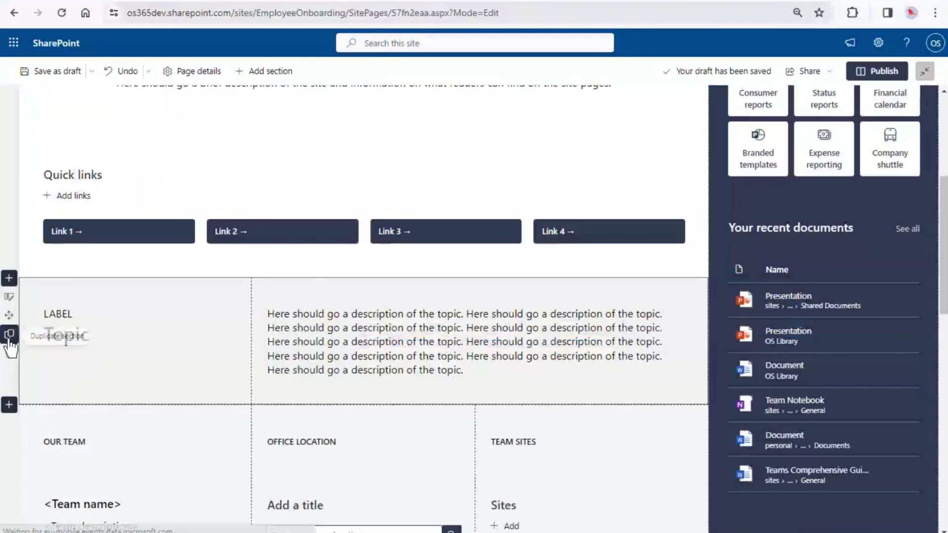
click(8, 343)
scroll(590, 329, down, 4)
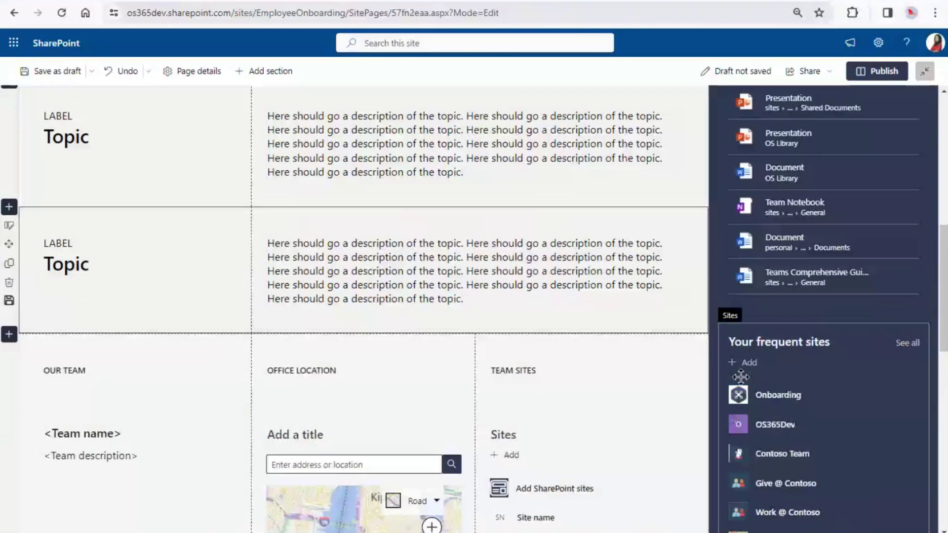
scroll(741, 376, down, 5)
scroll(712, 401, up, 5)
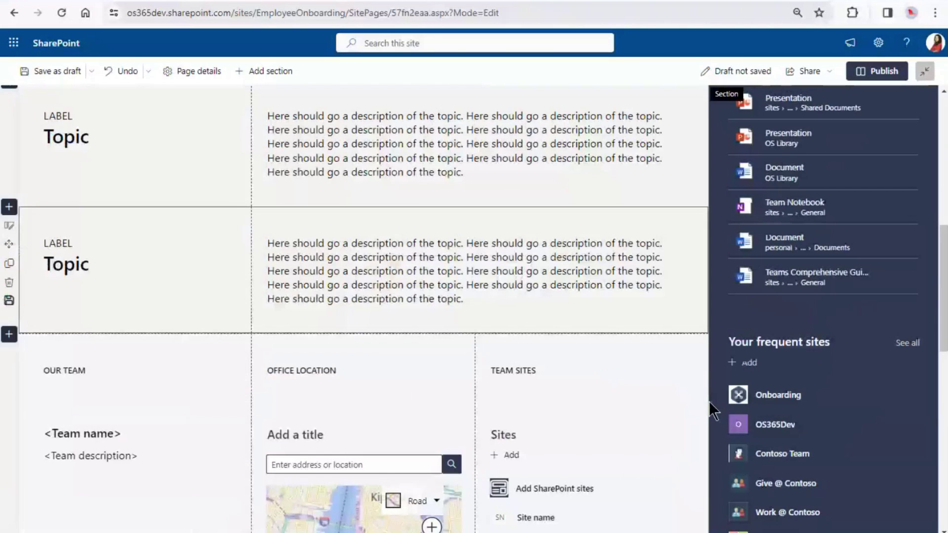
scroll(709, 402, up, 6)
scroll(705, 397, up, 3)
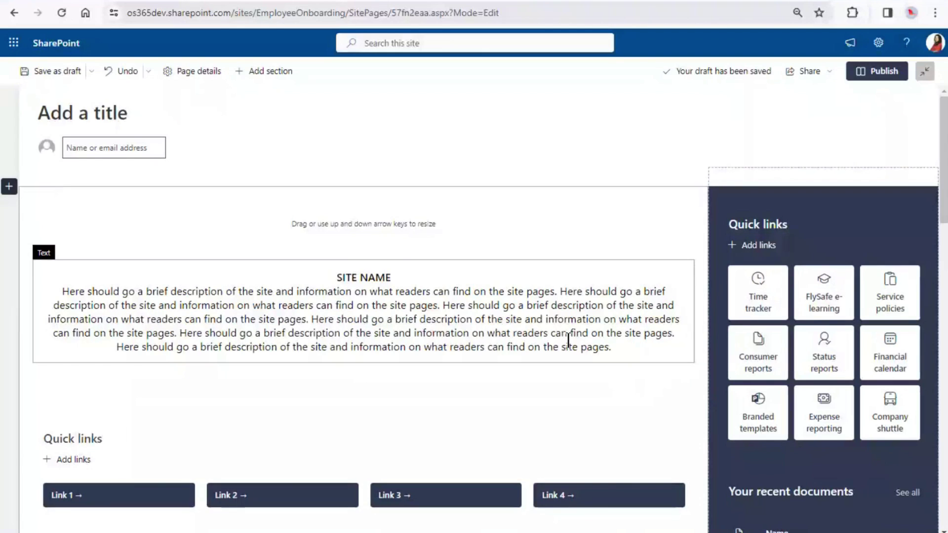
scroll(567, 321, down, 1)
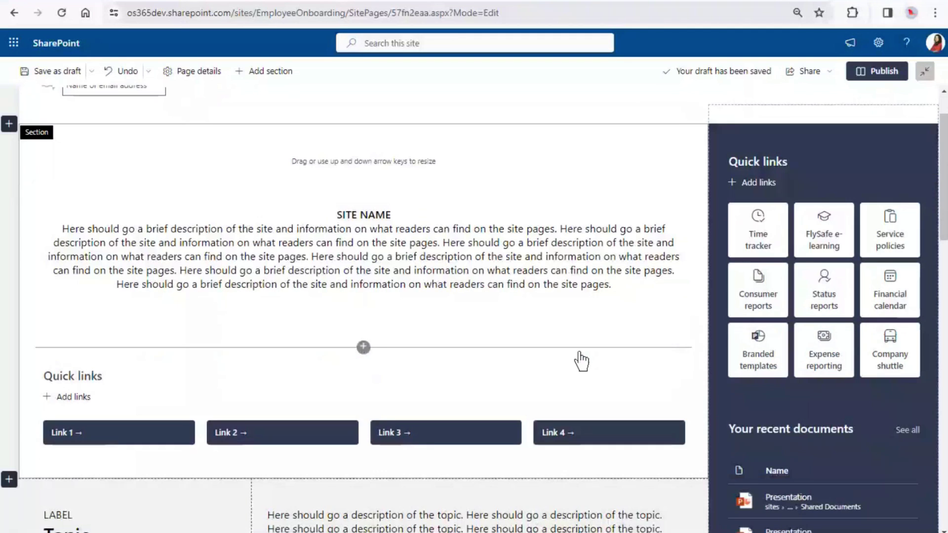
scroll(598, 353, down, 1)
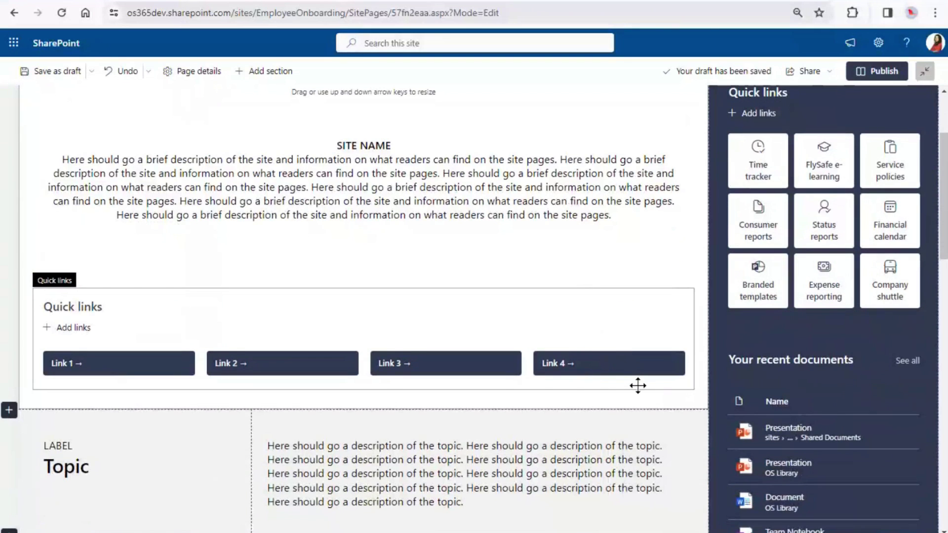
scroll(648, 383, down, 1)
scroll(645, 361, up, 2)
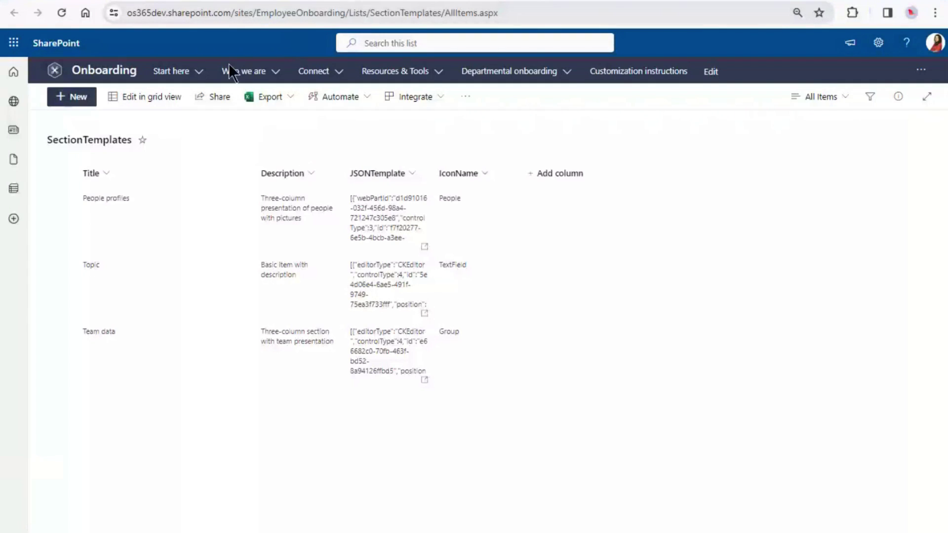
Select the Team data entry in the SectionTemplates list
click(69, 331)
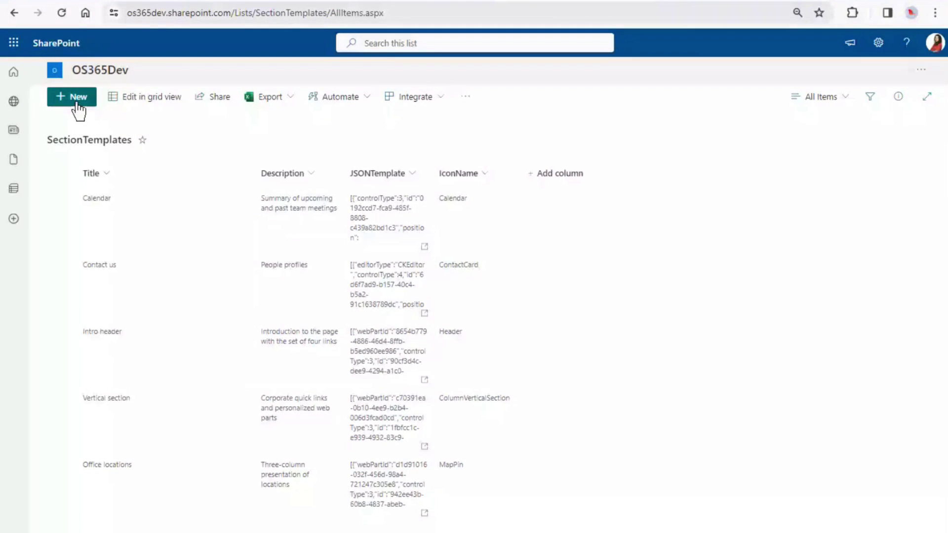
Start a new SectionTemplates item and paste the copied section JSON into its JSONTemplate field
click(78, 97)
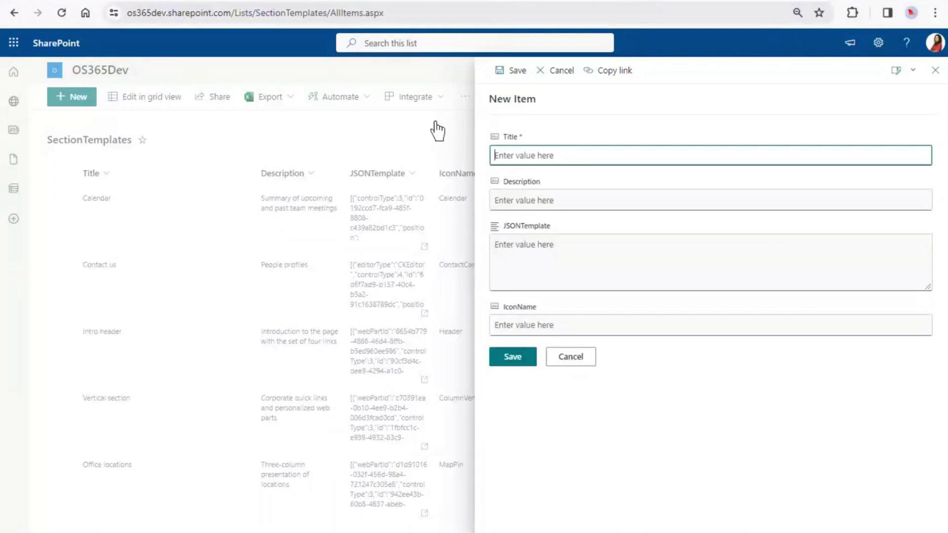
click(596, 279)
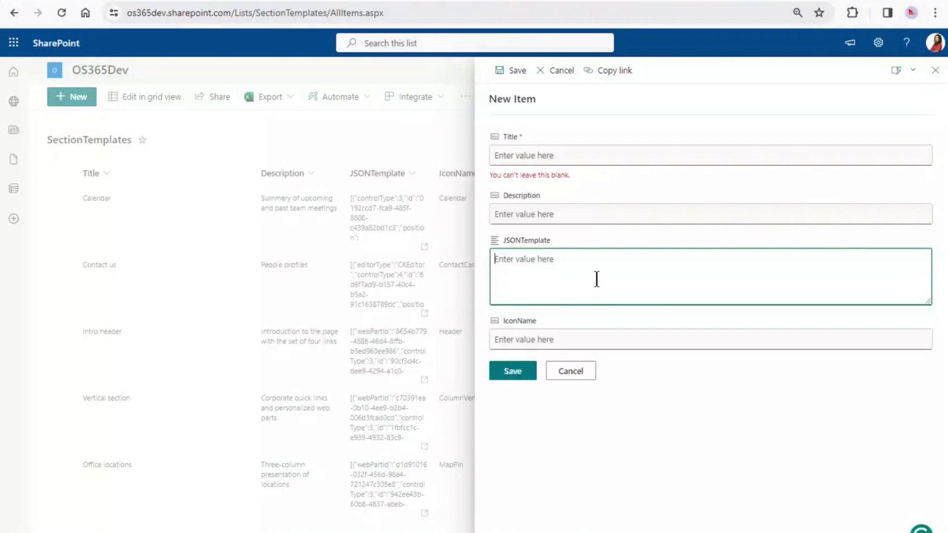
key(ctrl+v)
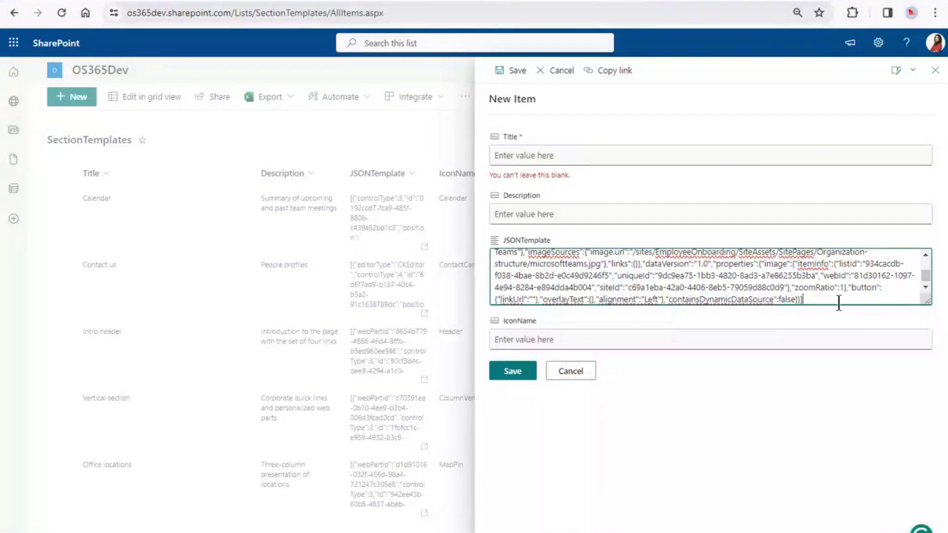
scroll(831, 291, up, 15)
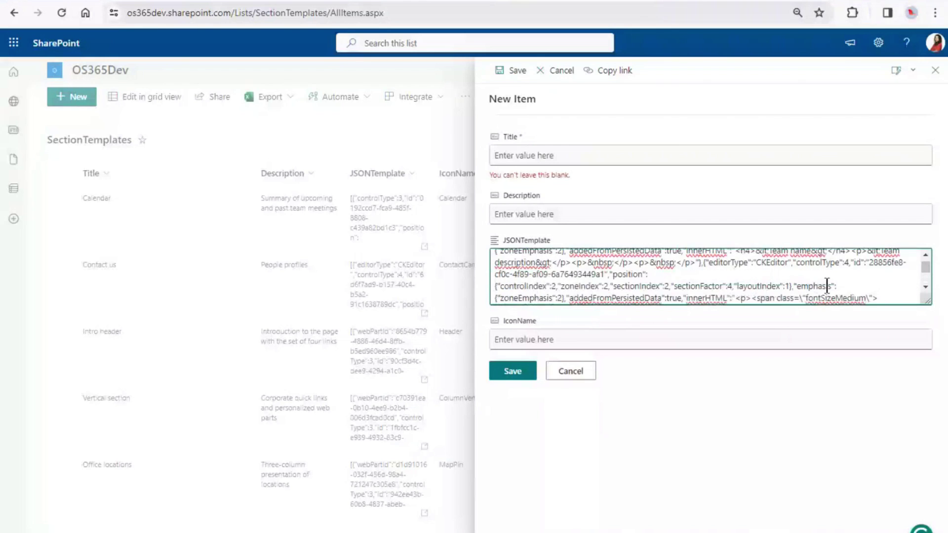
scroll(827, 286, down, 15)
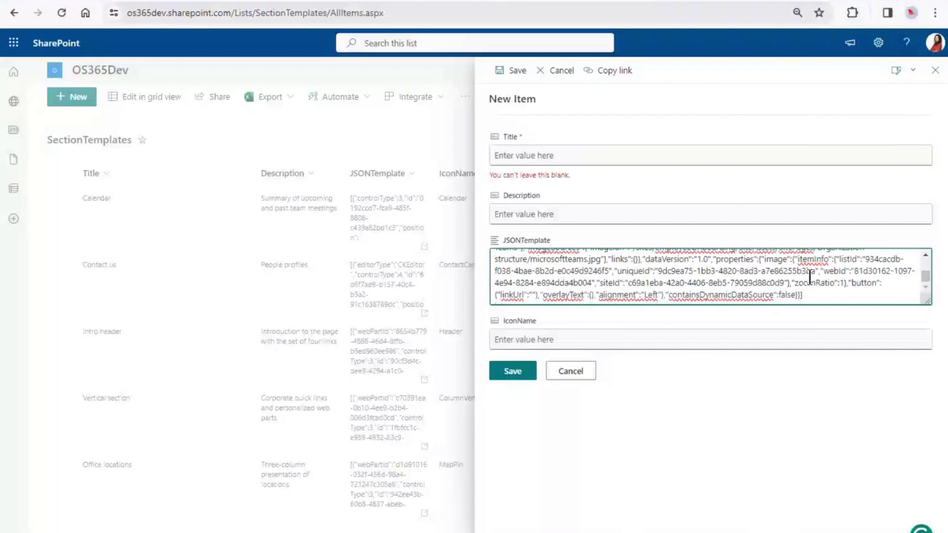